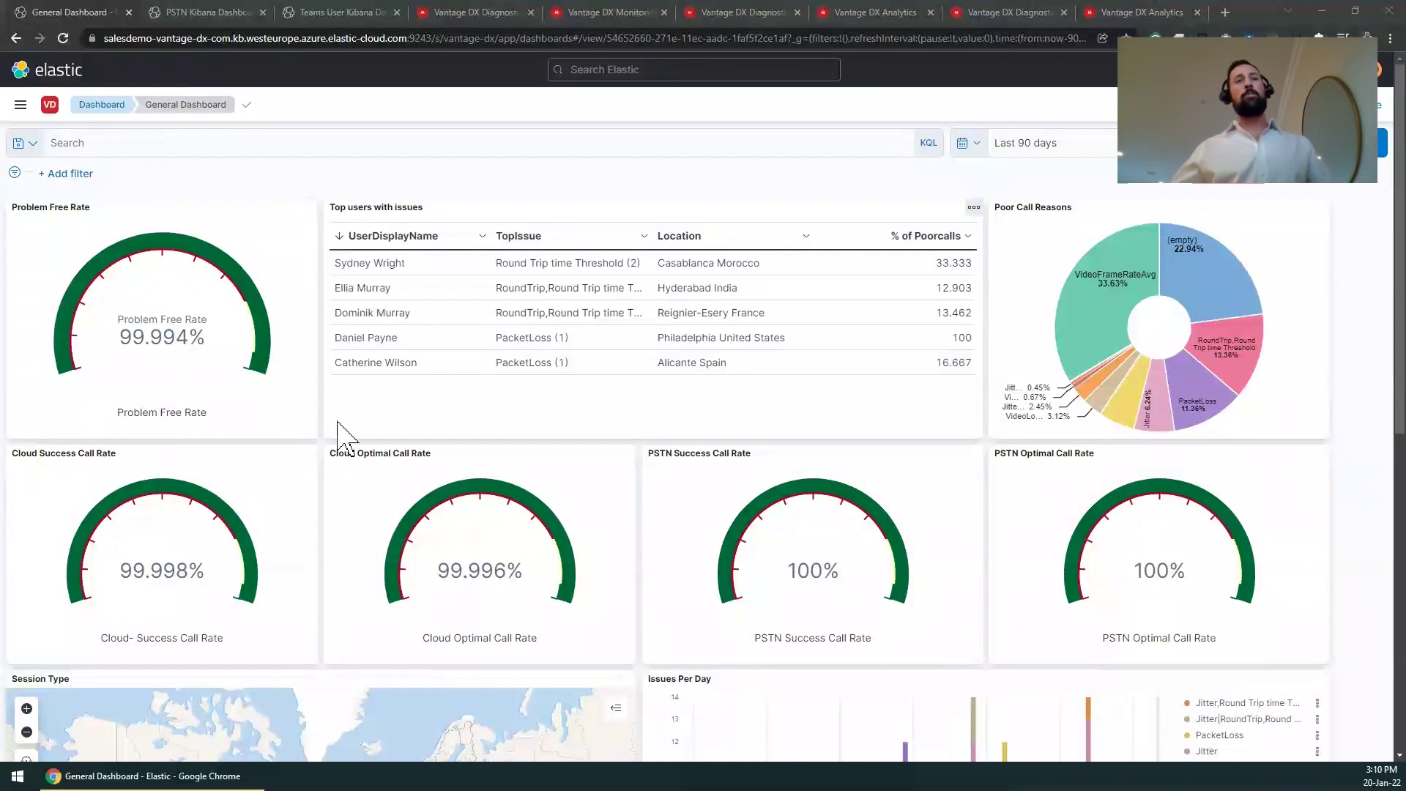
pyautogui.scroll(-2, 341, 433)
pyautogui.scroll(-3, 342, 434)
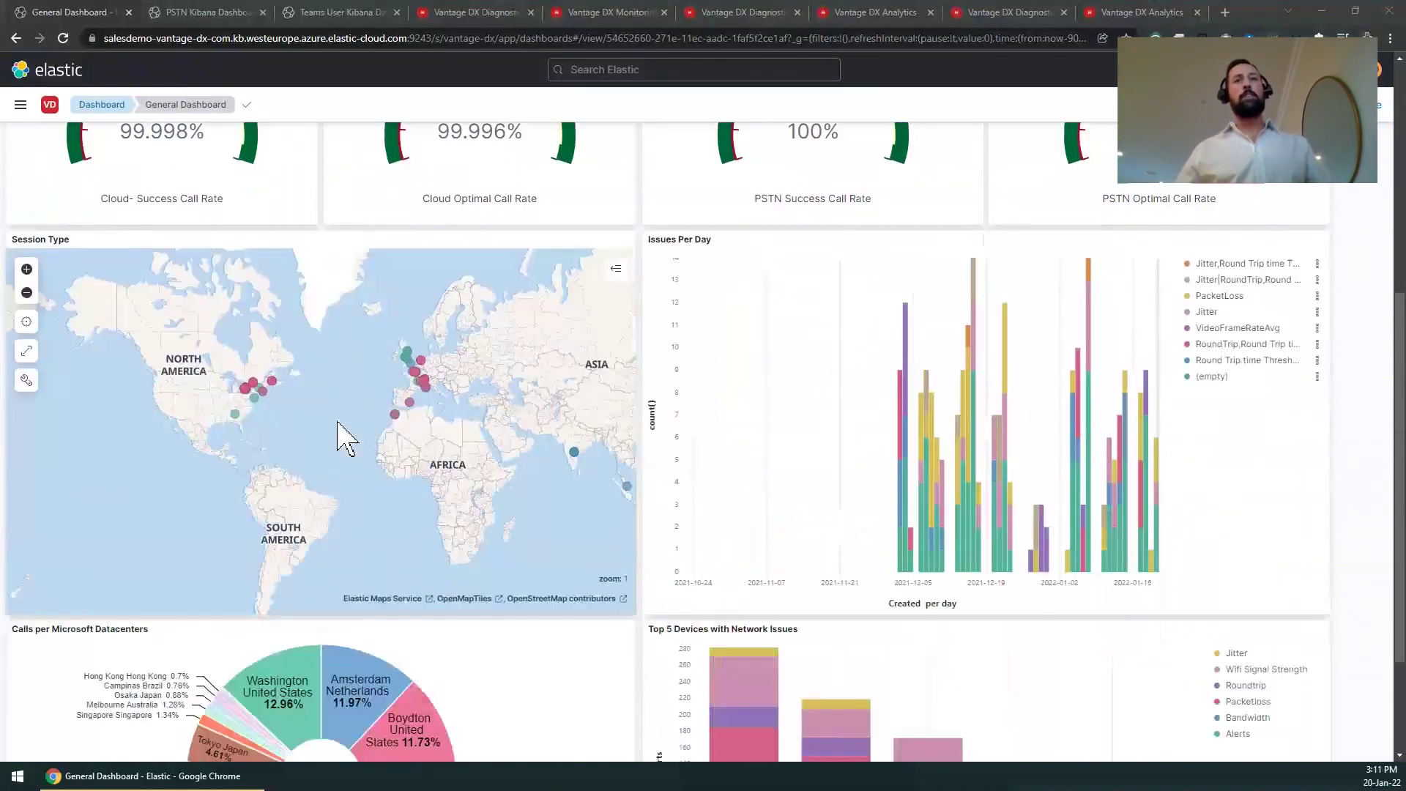
pyautogui.moveTo(349, 388)
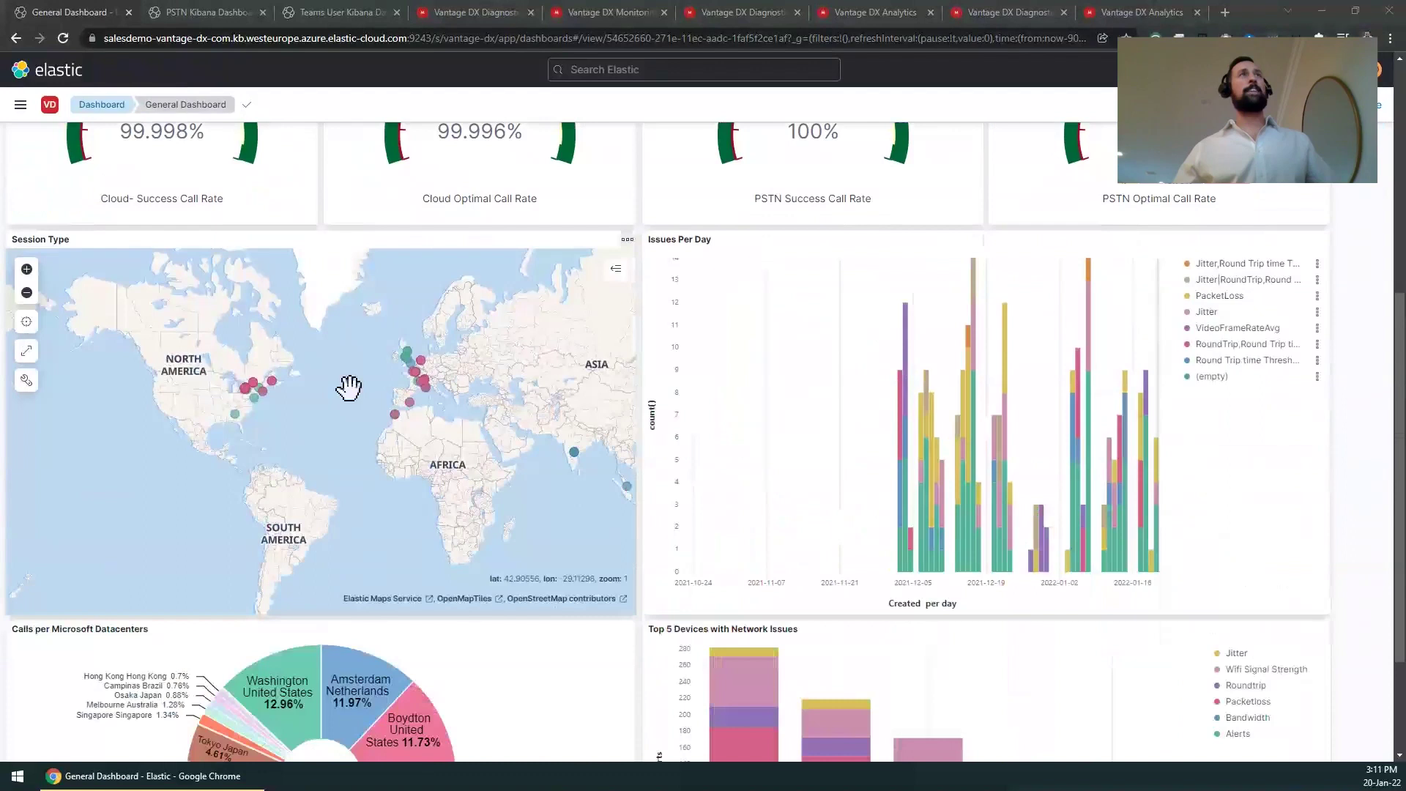
pyautogui.scroll(1, 350, 387)
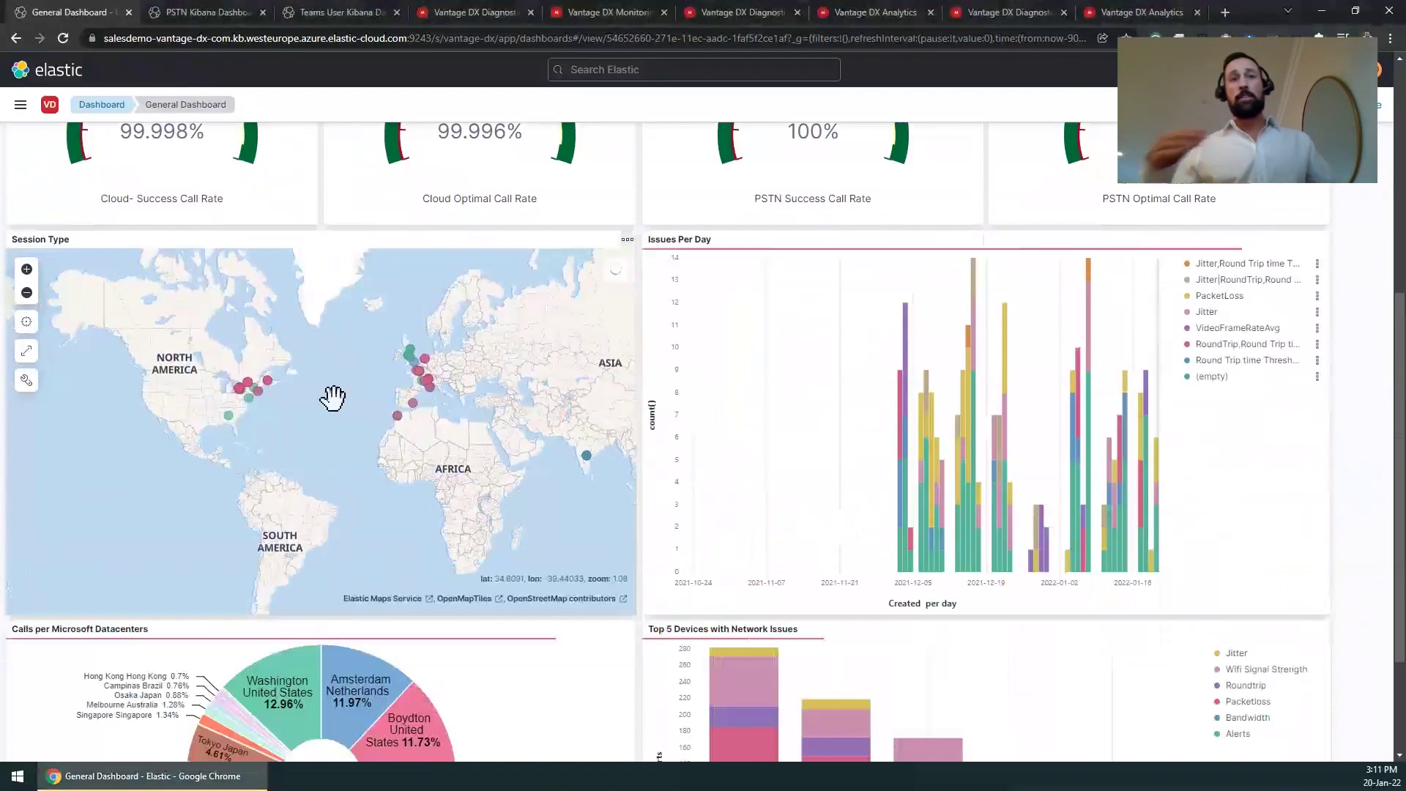
pyautogui.scroll(1, 332, 398)
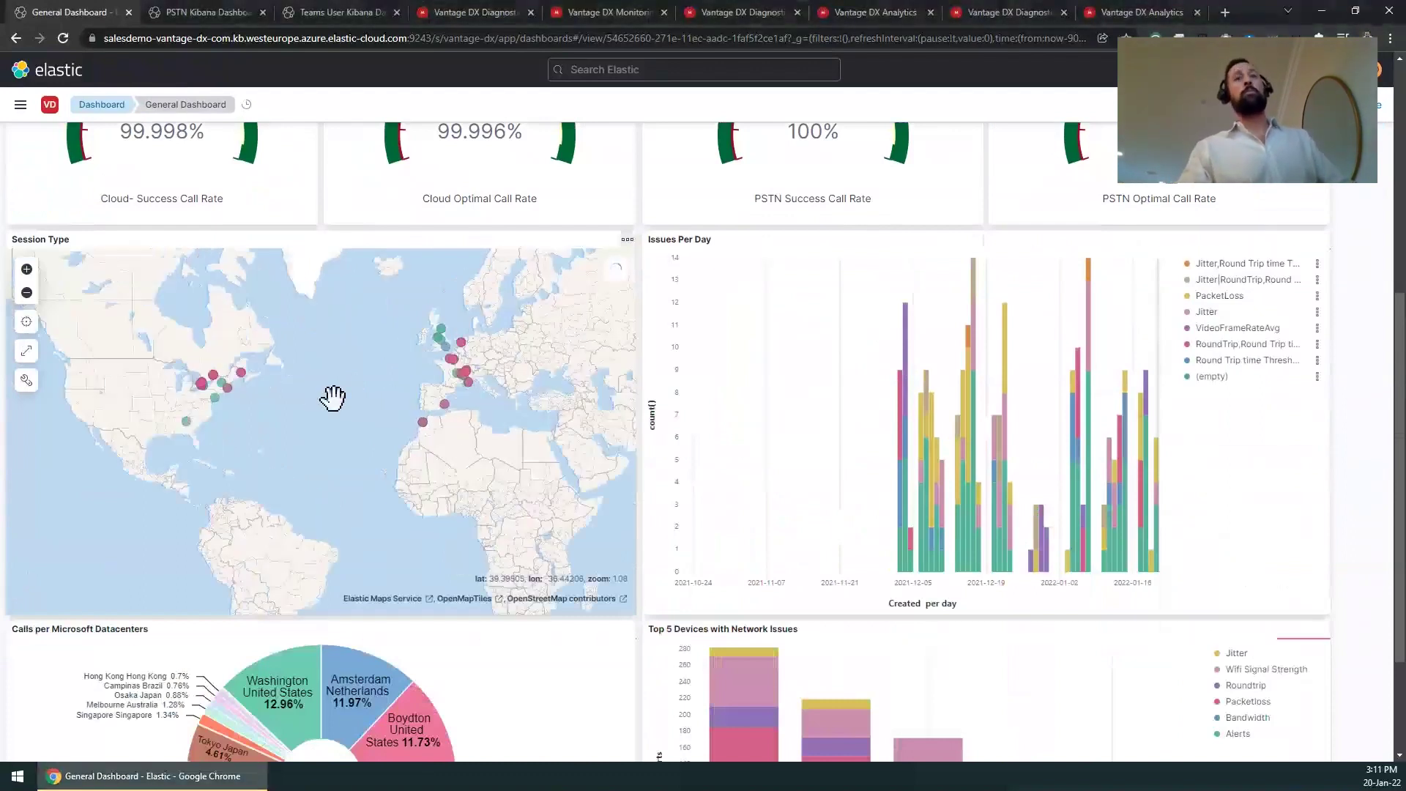
pyautogui.scroll(1, 333, 397)
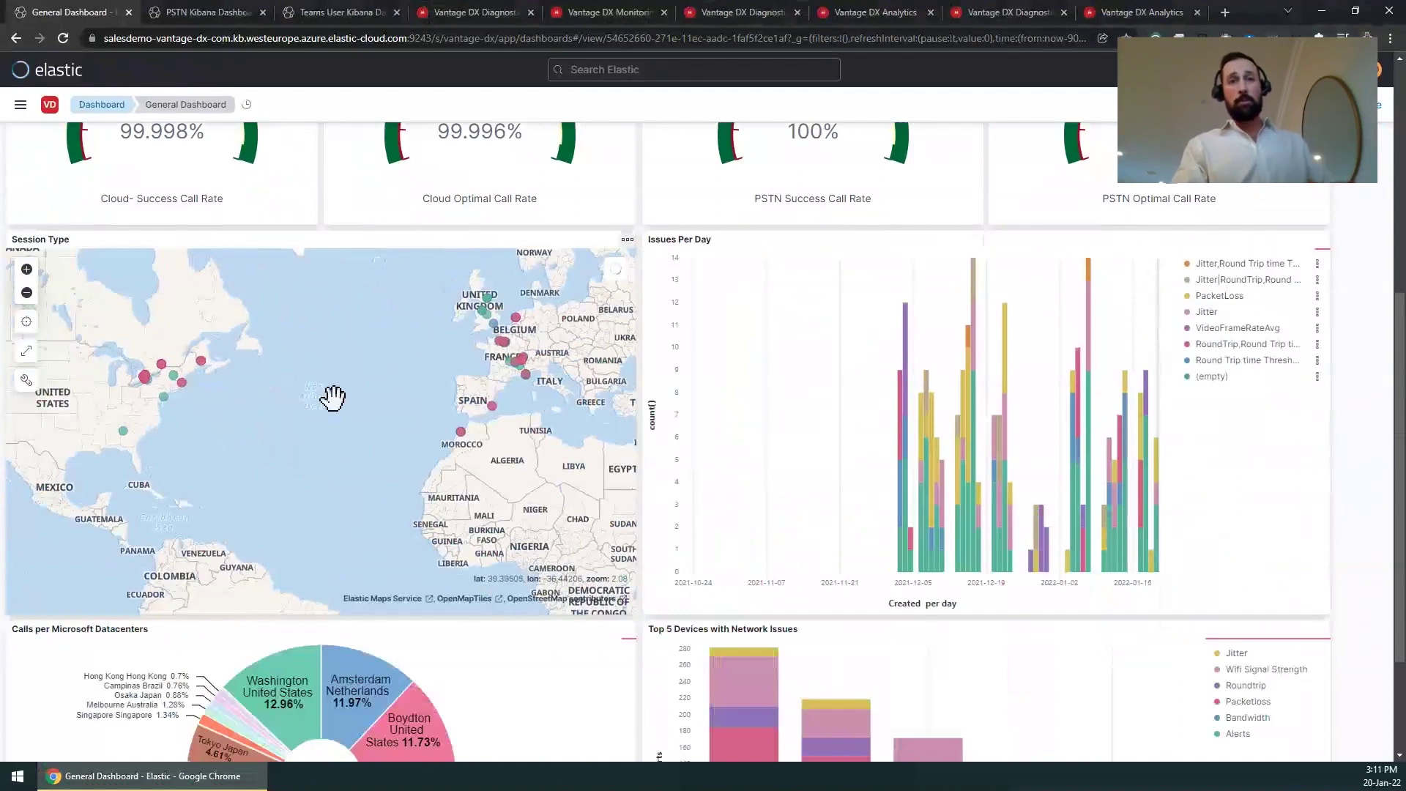
# - Show the Session Type map's layer legend, then bring up the PSTN Kibana Dashboard
pyautogui.click(616, 273)
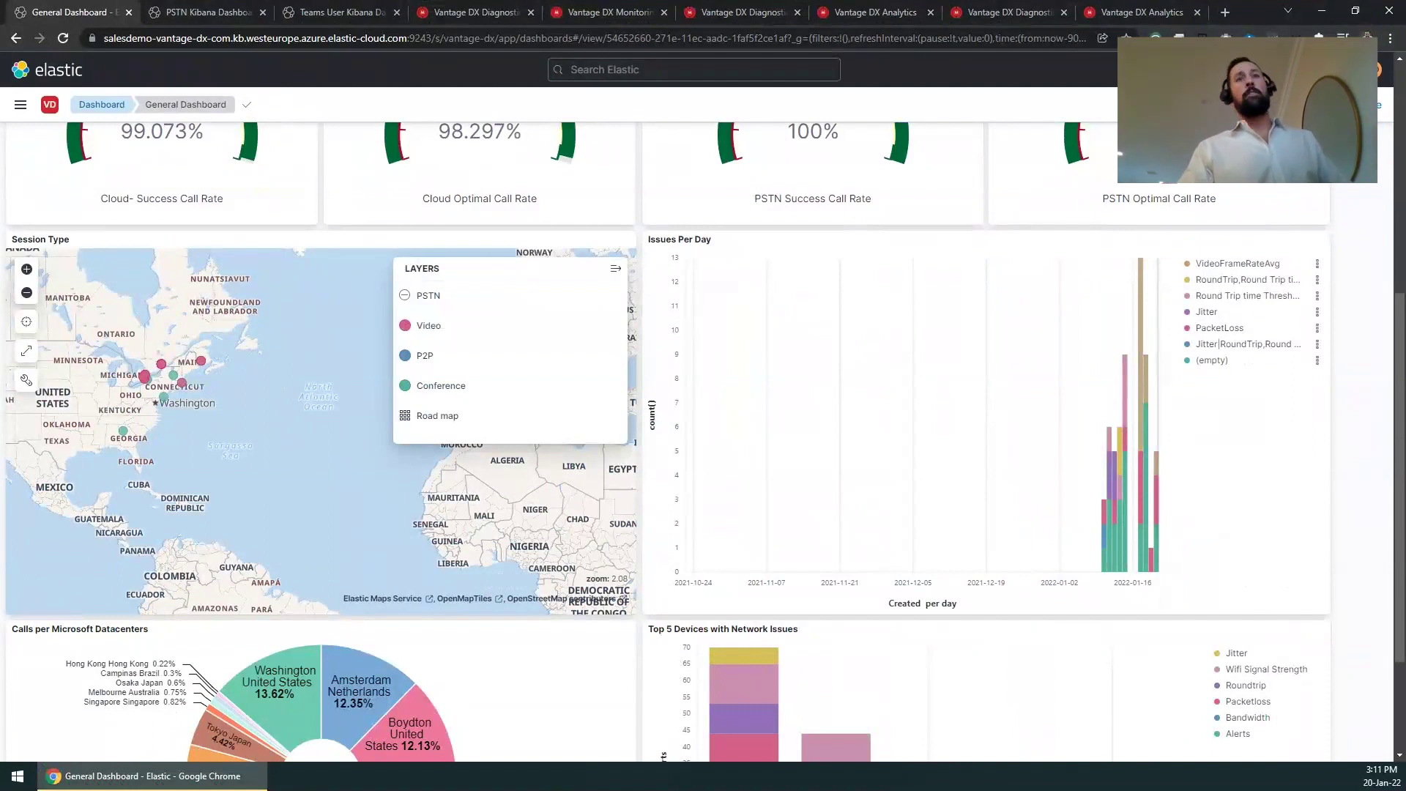
pyautogui.click(204, 13)
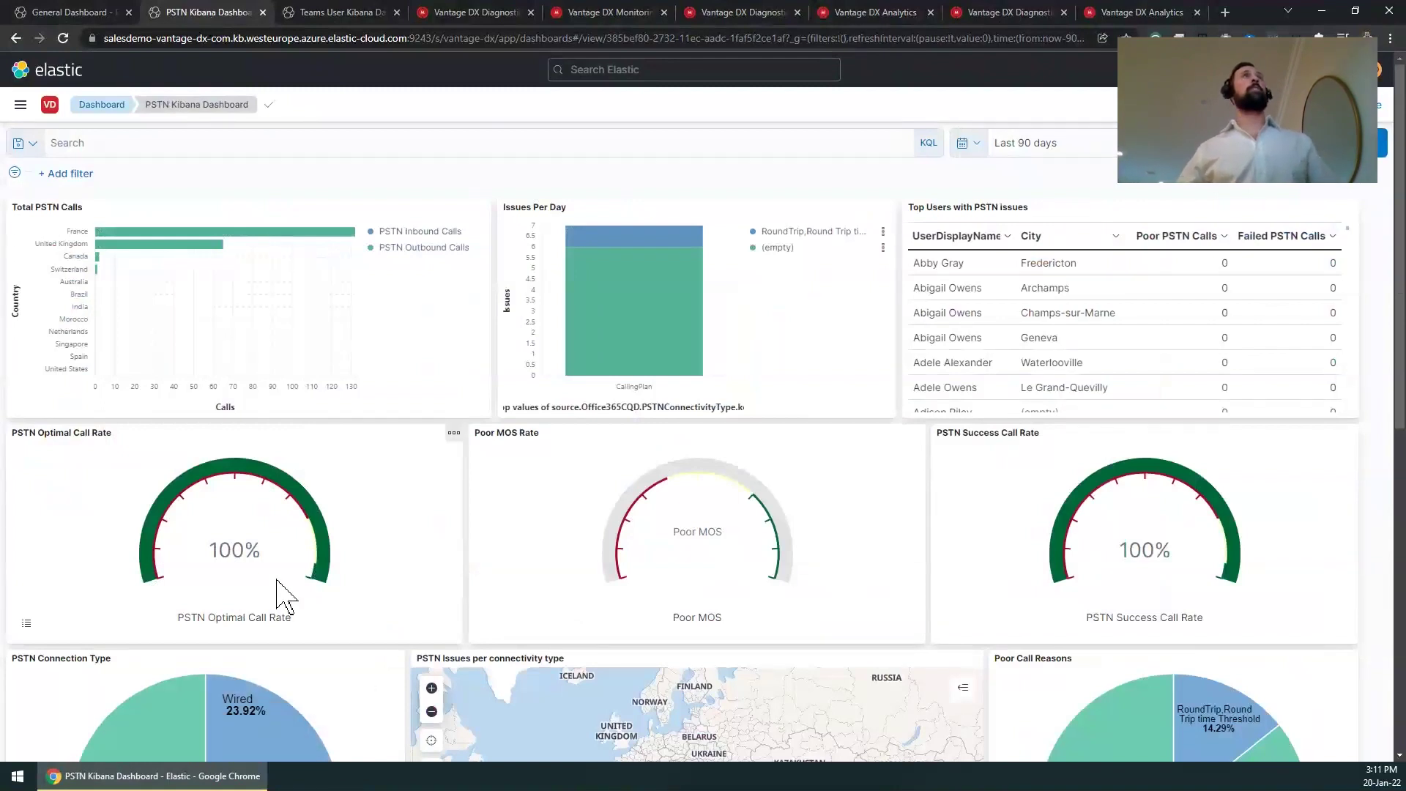
pyautogui.moveTo(224, 233)
pyautogui.scroll(-3, 297, 319)
pyautogui.scroll(-2, 297, 318)
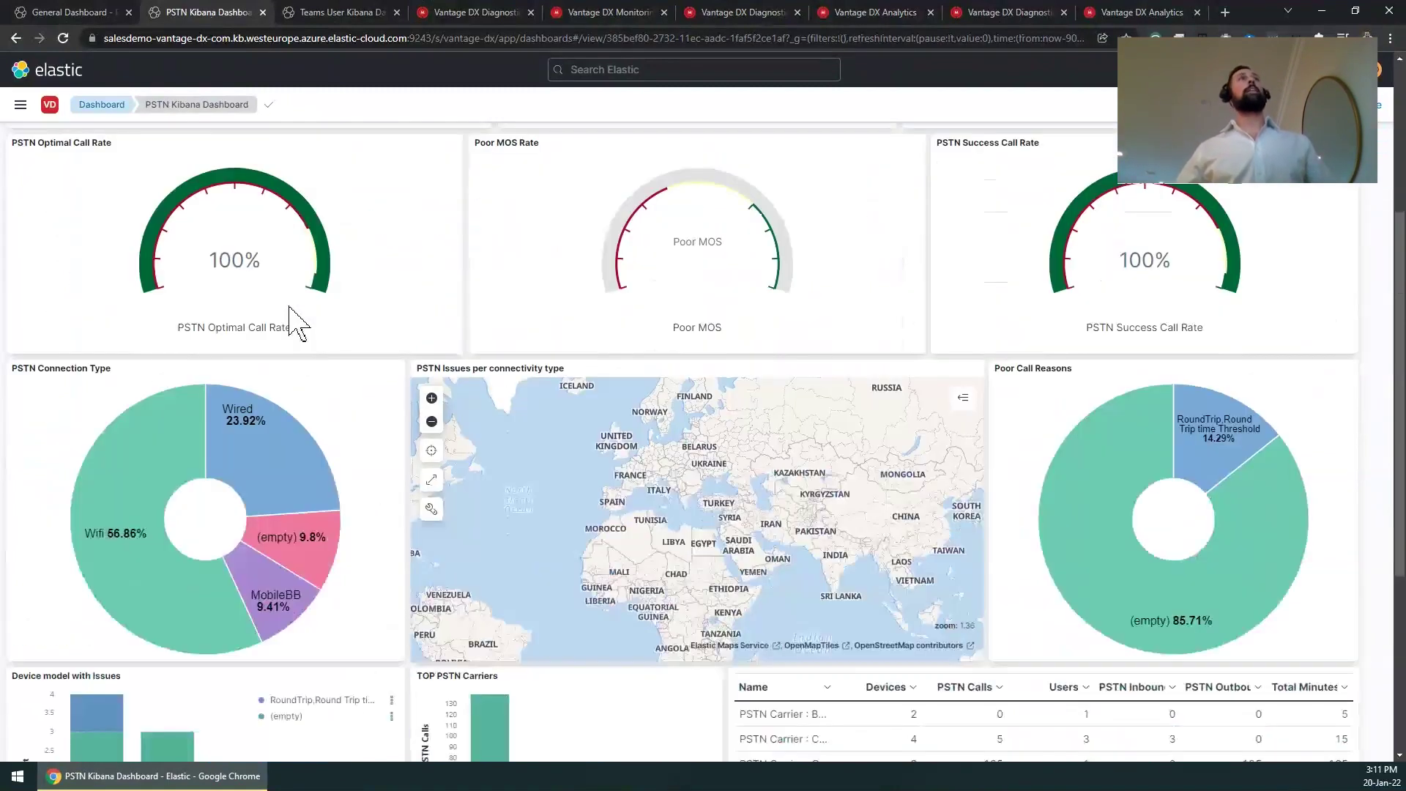
pyautogui.scroll(-3, 1044, 428)
pyautogui.scroll(-1, 1052, 433)
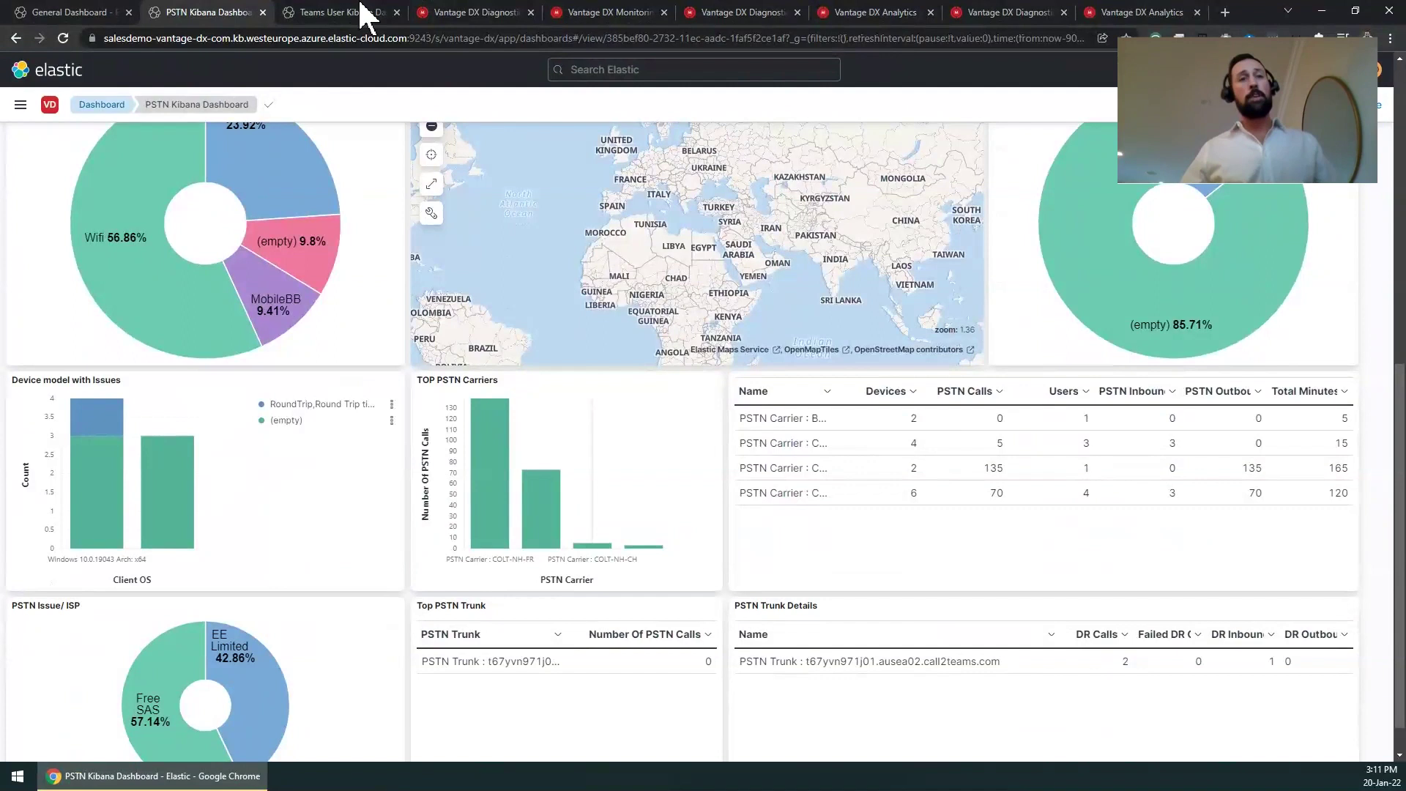
# - Review the PSTN carrier and trunk tables, then switch to the Teams User Kibana Dashboards
pyautogui.click(335, 12)
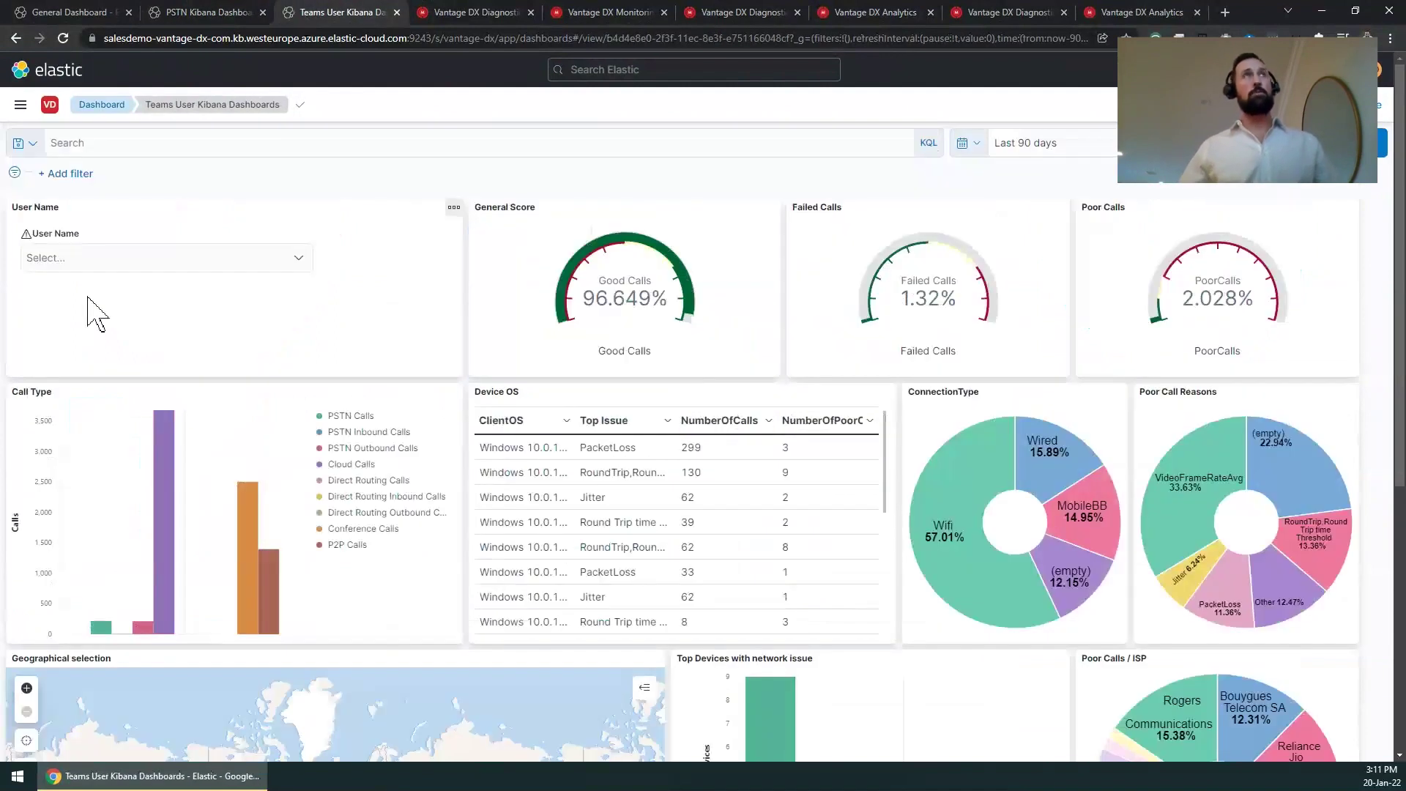
# - Leave the User Name filter empty and view the Vantage DX Diagnostics network path
pyautogui.click(121, 256)
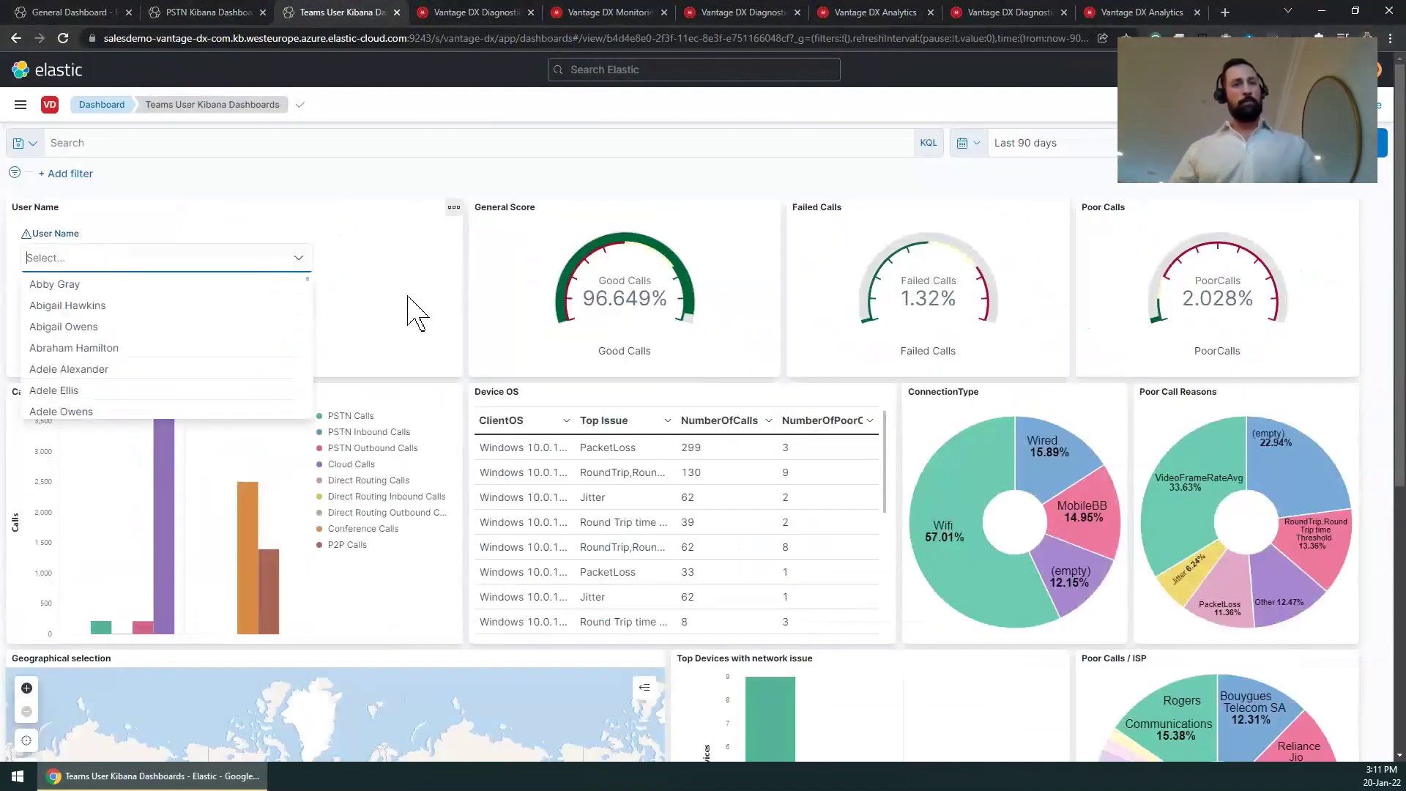
pyautogui.click(418, 320)
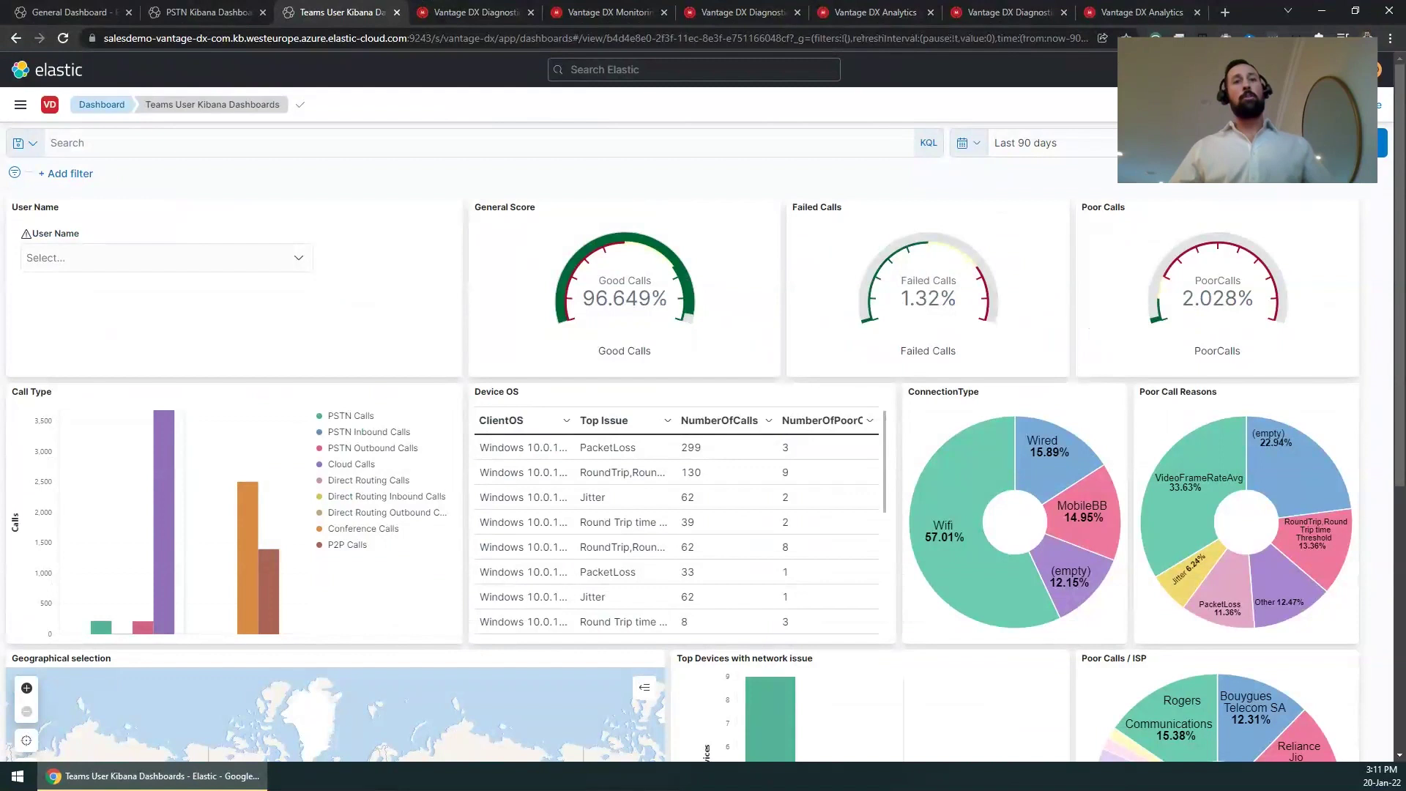
pyautogui.click(484, 12)
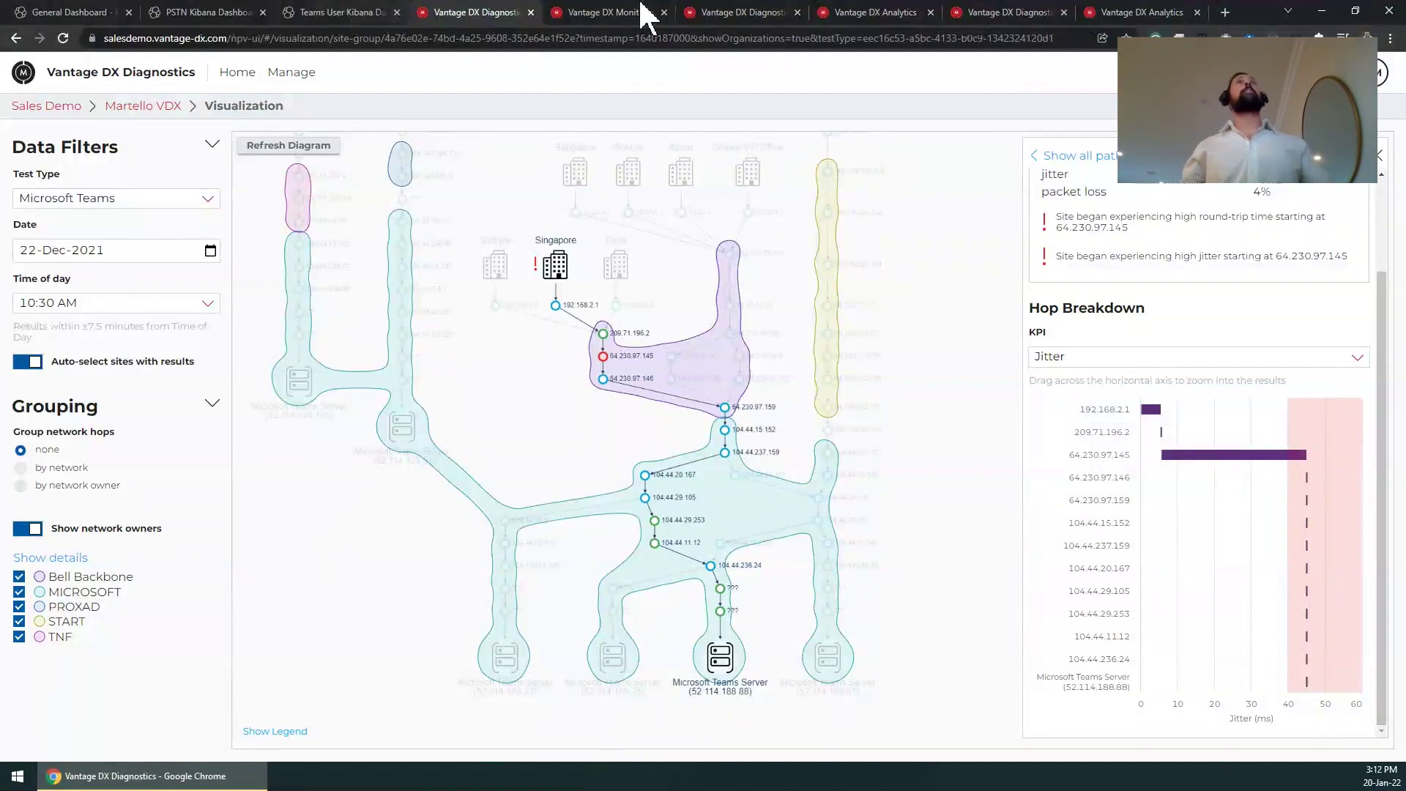
# - View the Teams Advanced dashboard showing 100% performance and average mean opinion score
pyautogui.click(611, 16)
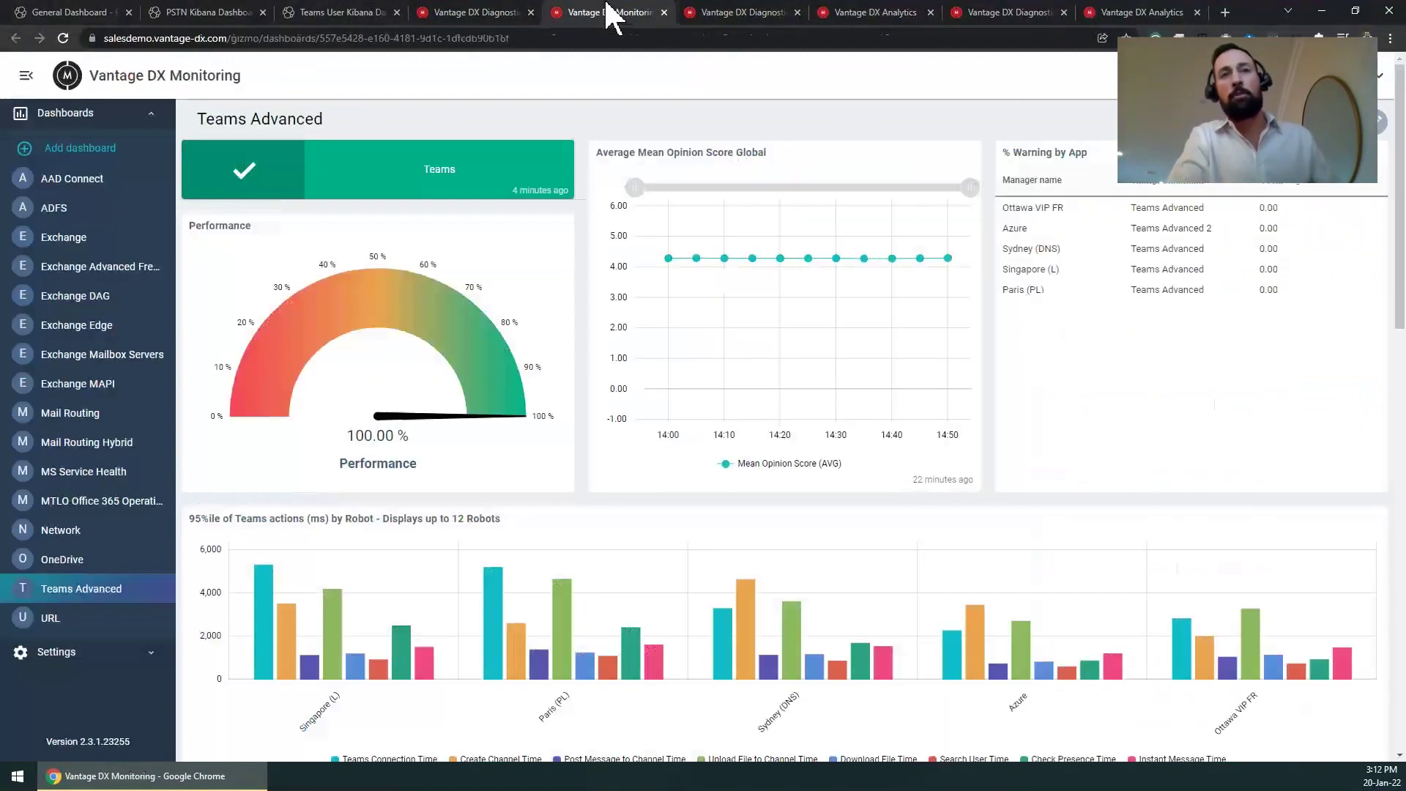